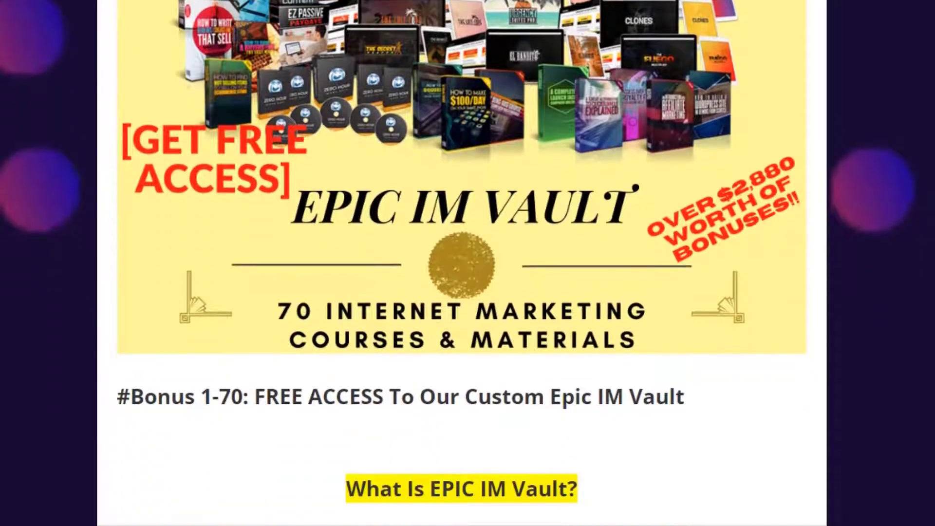
Run a Google search on the first completed campaign's name from the Campaigns table
{"action": "scroll", "coordinate": [461, 263], "scroll_direction": "down", "scroll_amount": 1}
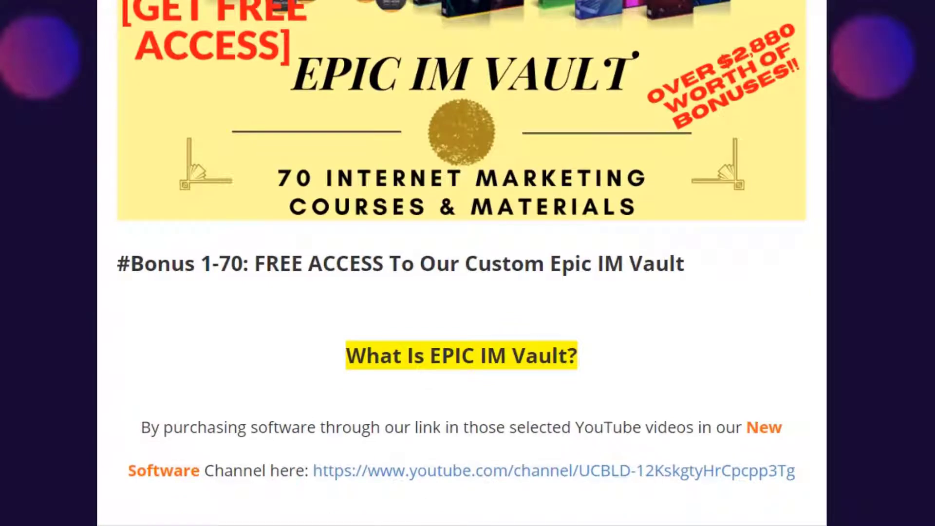
{"action": "scroll", "coordinate": [461, 263], "scroll_direction": "down", "scroll_amount": 2}
{"action": "scroll", "coordinate": [462, 263], "scroll_direction": "down", "scroll_amount": 2}
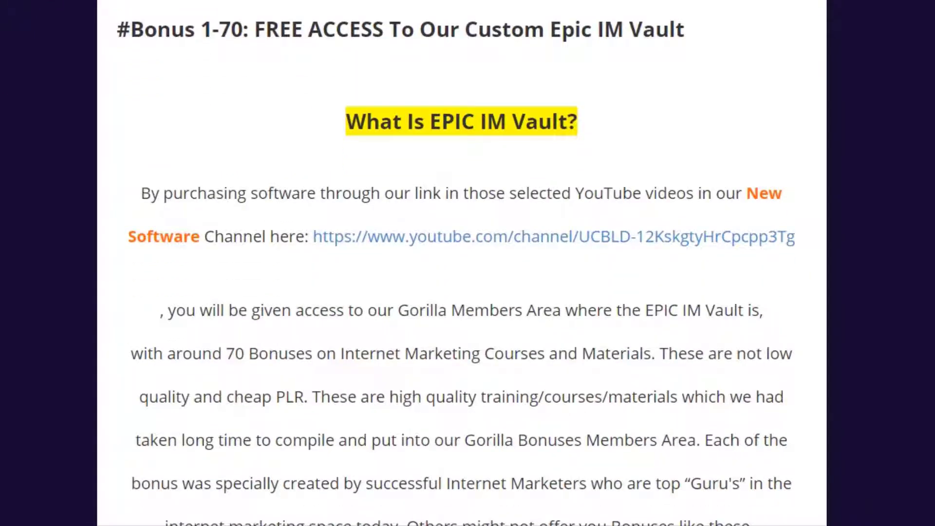
{"action": "scroll", "coordinate": [461, 263], "scroll_direction": "down", "scroll_amount": 3}
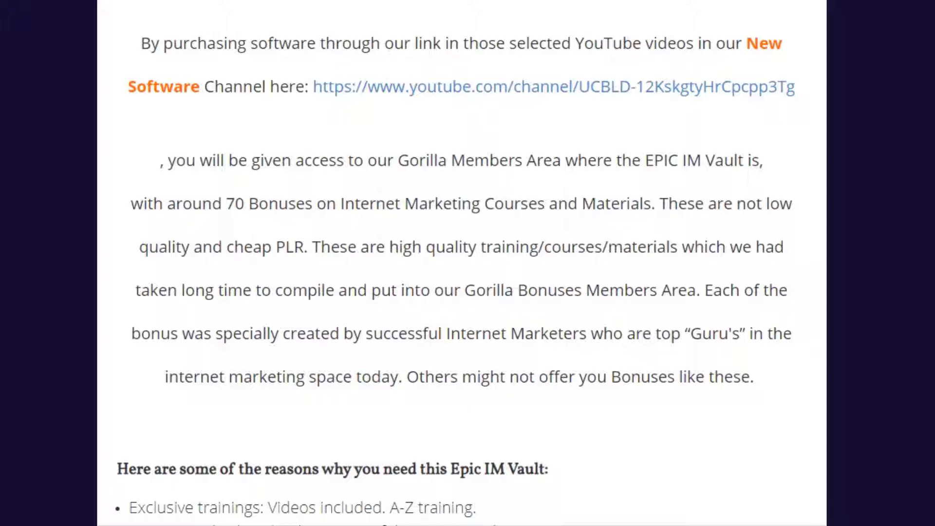
{"action": "scroll", "coordinate": [462, 263], "scroll_direction": "down", "scroll_amount": 5}
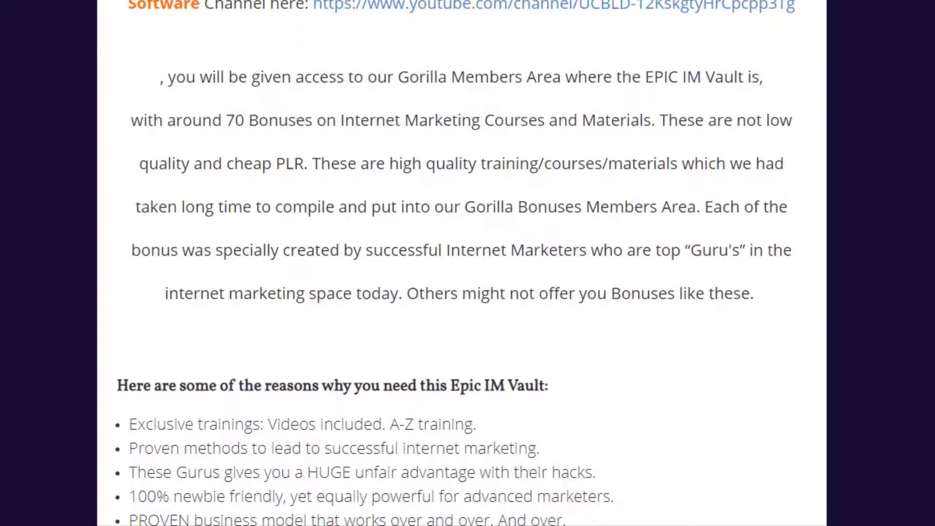
{"action": "scroll", "coordinate": [462, 263], "scroll_direction": "down", "scroll_amount": 5}
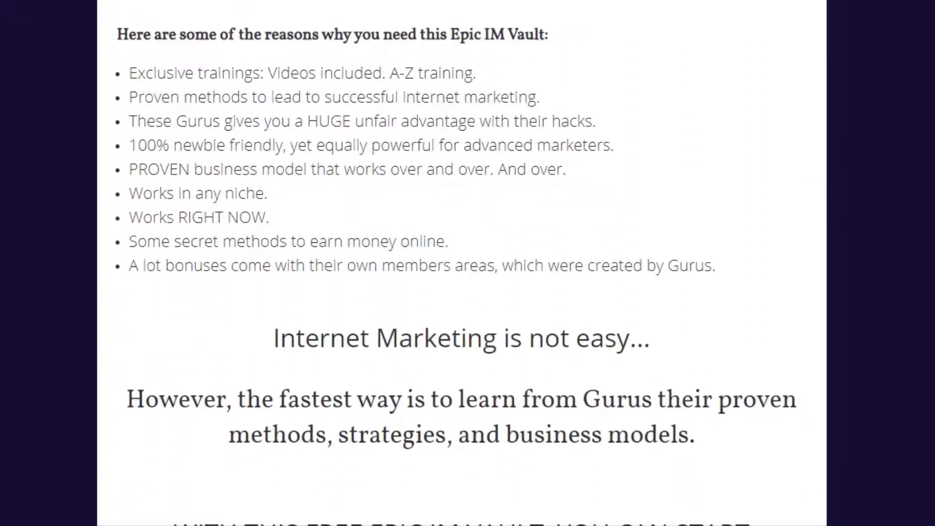
{"action": "scroll", "coordinate": [462, 263], "scroll_direction": "down", "scroll_amount": 8}
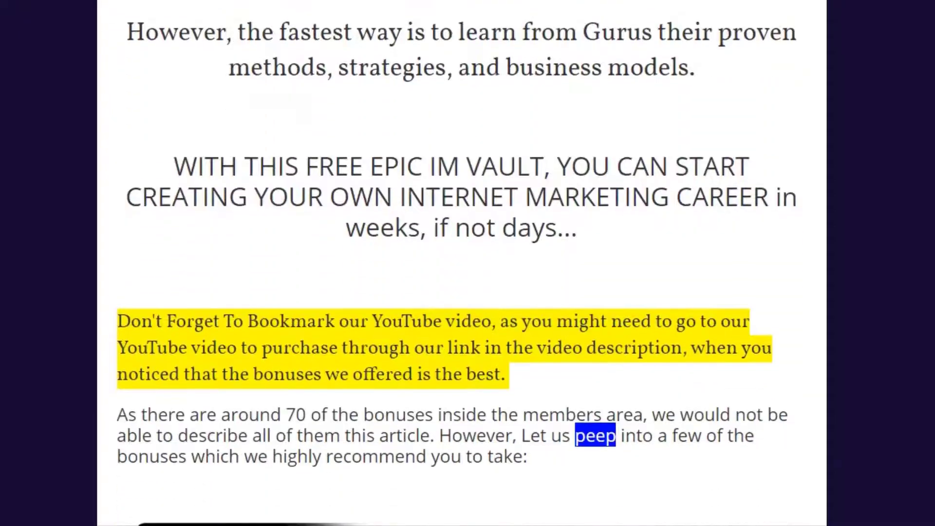
{"action": "scroll", "coordinate": [462, 263], "scroll_direction": "down", "scroll_amount": 8}
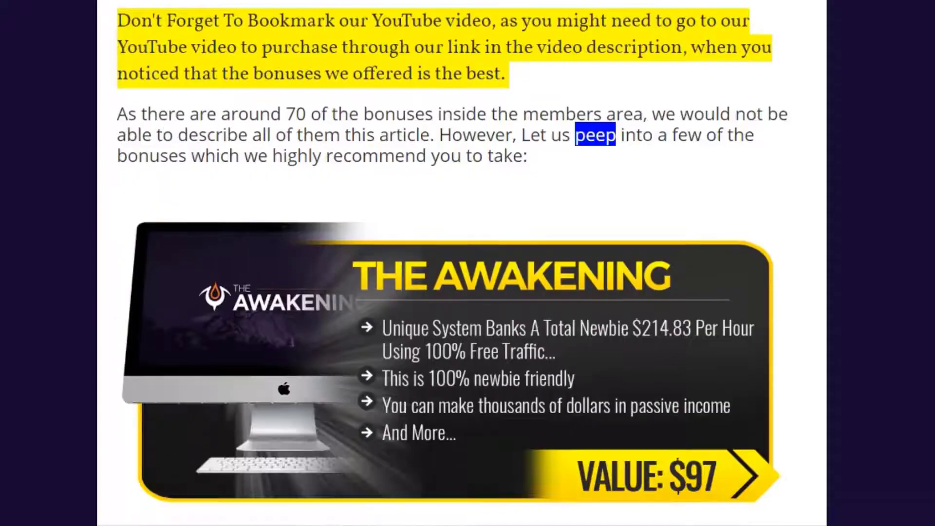
{"action": "scroll", "coordinate": [462, 263], "scroll_direction": "down", "scroll_amount": 8}
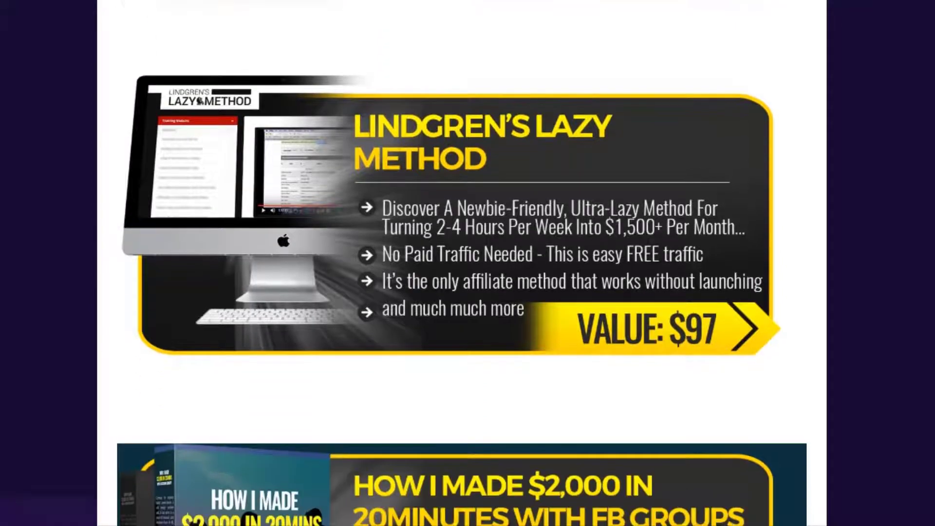
{"action": "scroll", "coordinate": [462, 263], "scroll_direction": "down", "scroll_amount": 4}
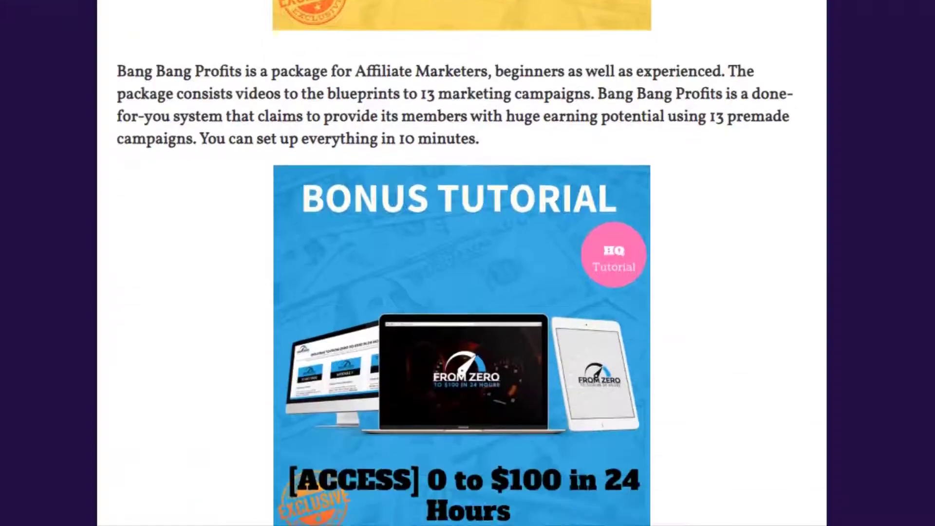
{"action": "scroll", "coordinate": [462, 263], "scroll_direction": "down", "scroll_amount": 8}
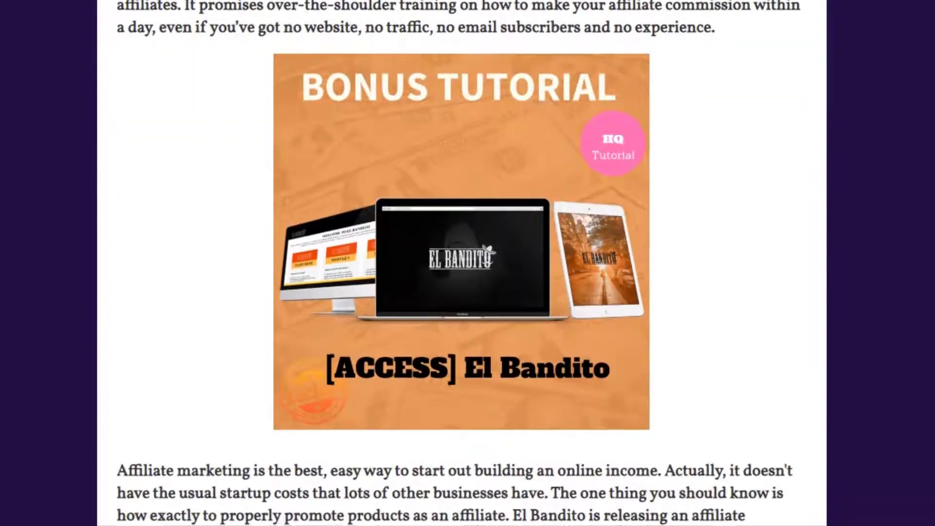
{"action": "scroll", "coordinate": [462, 263], "scroll_direction": "down", "scroll_amount": 10}
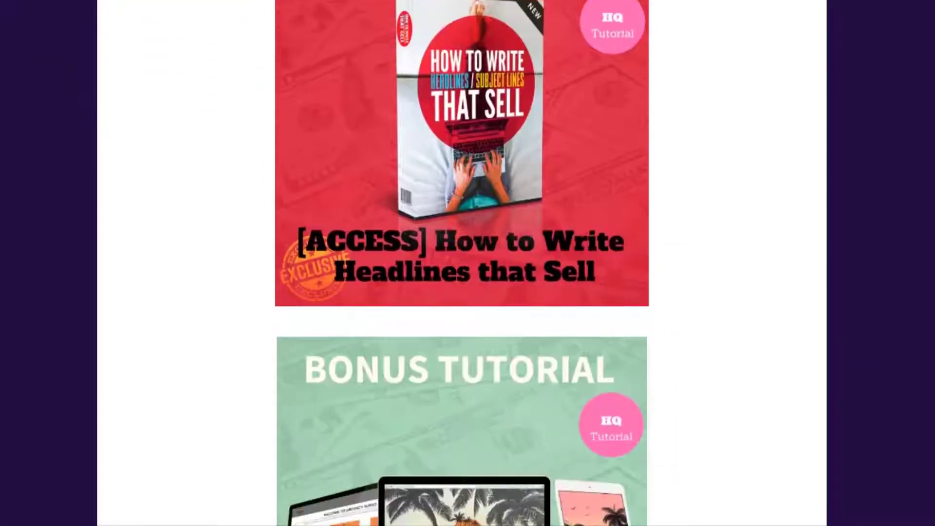
{"action": "scroll", "coordinate": [462, 263], "scroll_direction": "down", "scroll_amount": 10}
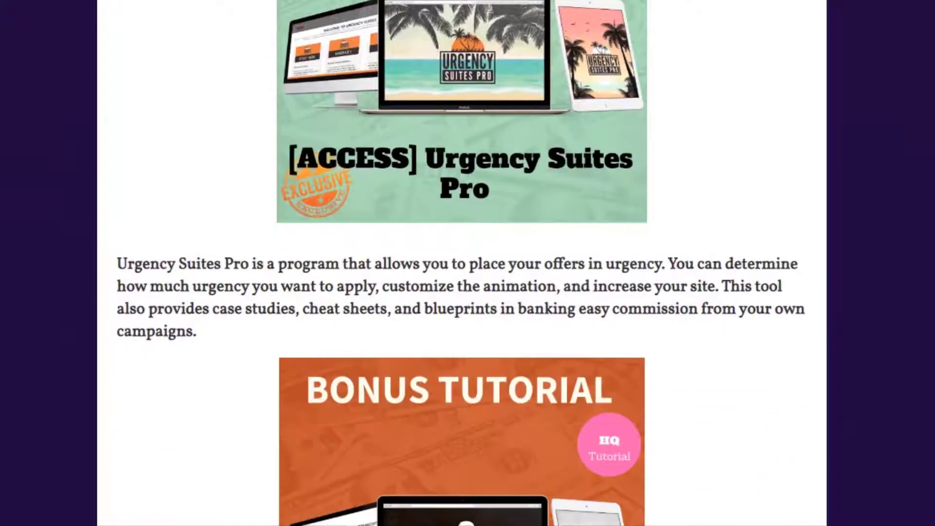
{"action": "scroll", "coordinate": [462, 263], "scroll_direction": "down", "scroll_amount": 6}
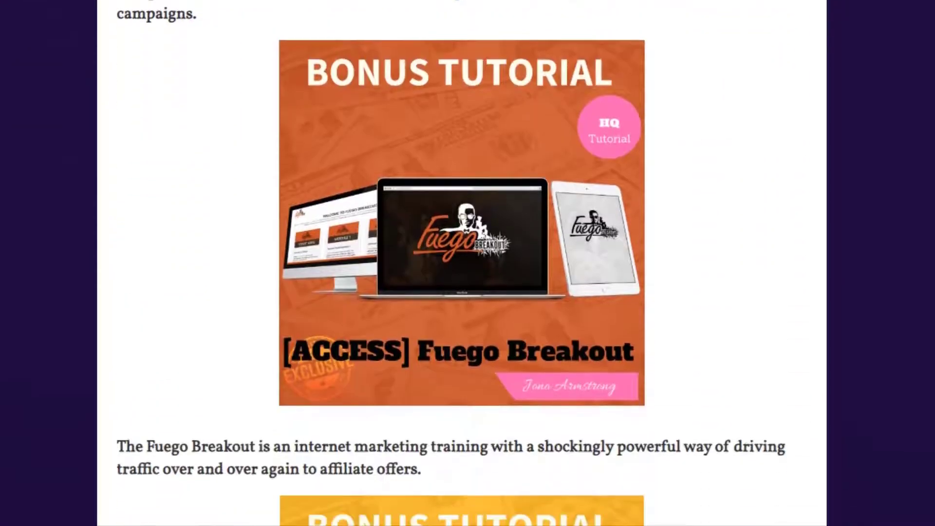
{"action": "scroll", "coordinate": [462, 263], "scroll_direction": "down", "scroll_amount": 10}
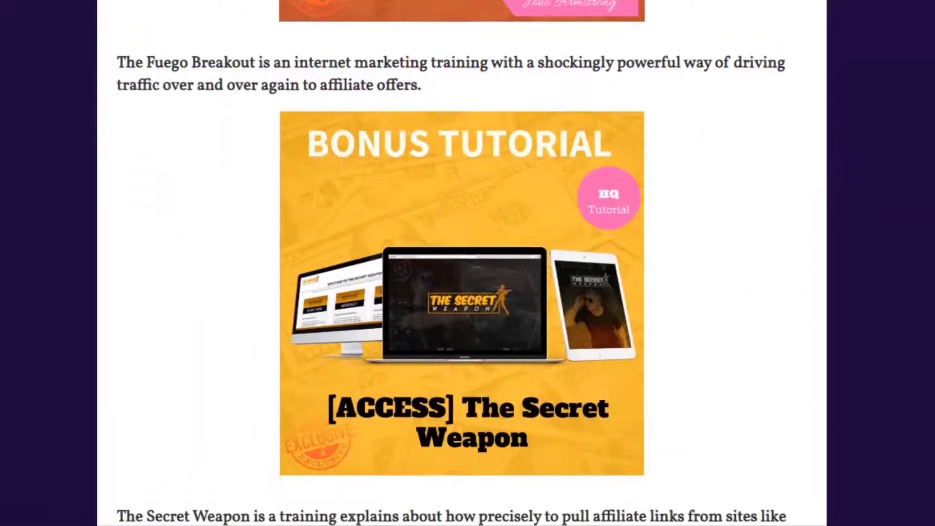
{"action": "scroll", "coordinate": [462, 263], "scroll_direction": "down", "scroll_amount": 6}
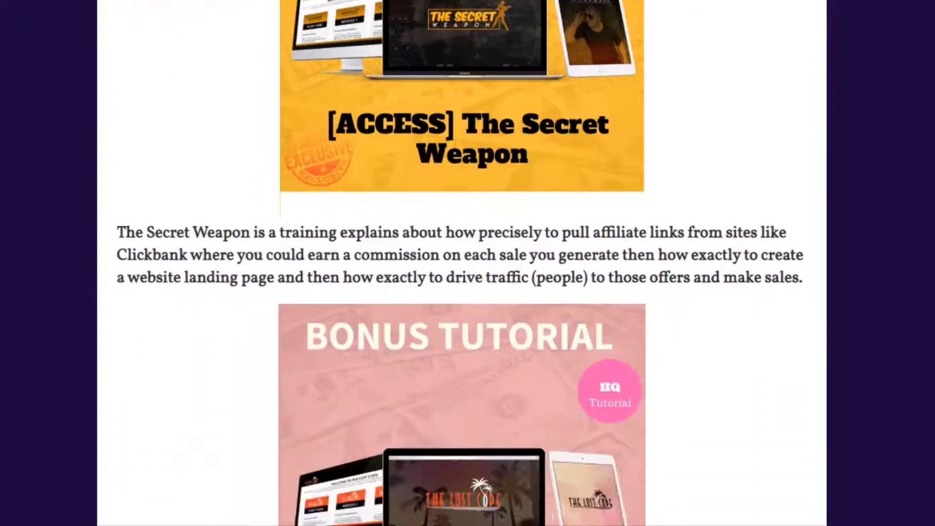
{"action": "scroll", "coordinate": [462, 263], "scroll_direction": "down", "scroll_amount": 3}
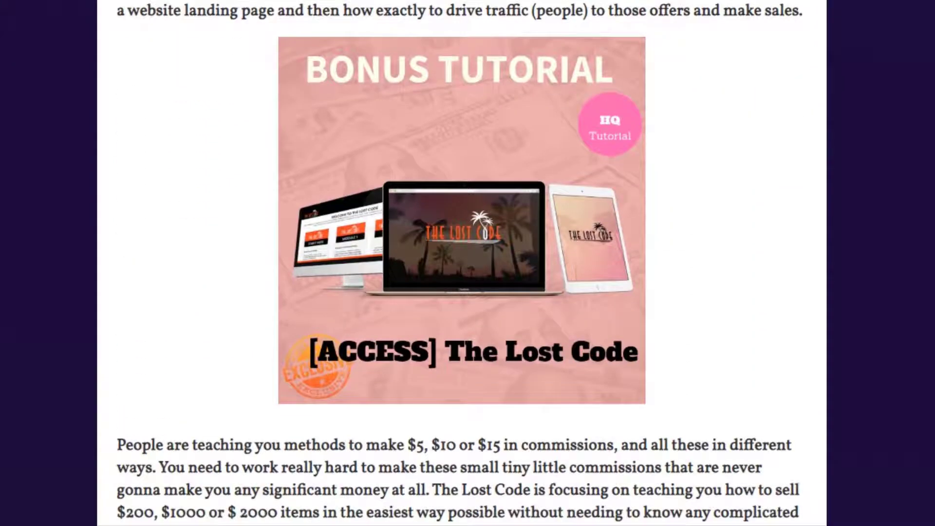
{"action": "scroll", "coordinate": [462, 263], "scroll_direction": "down", "scroll_amount": 11}
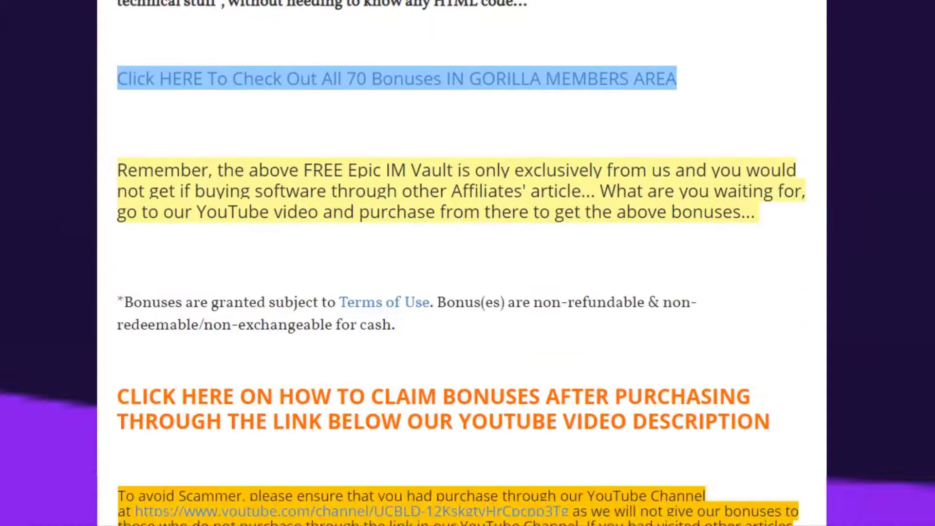
{"action": "scroll", "coordinate": [462, 263], "scroll_direction": "down", "scroll_amount": 6}
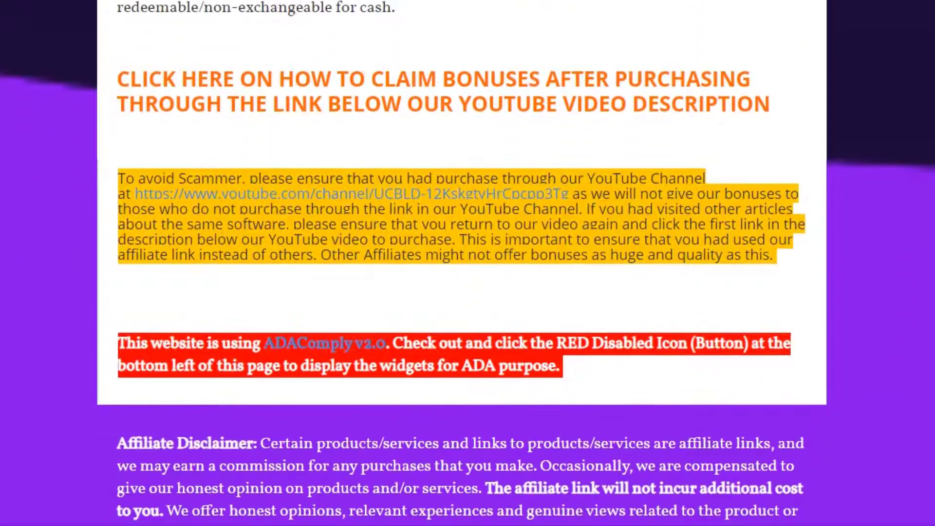
{"action": "scroll", "coordinate": [461, 263], "scroll_direction": "up", "scroll_amount": 12}
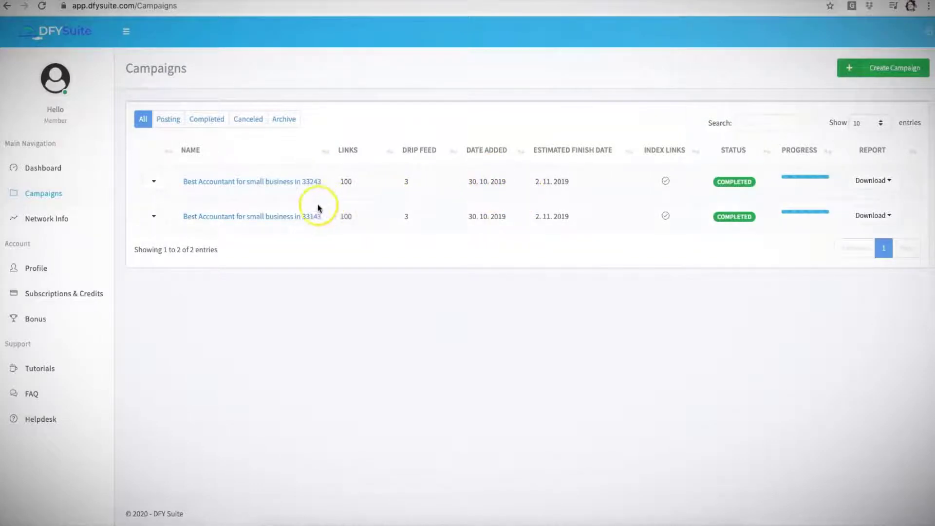
{"action": "left_click_drag", "start_coordinate": [322, 181], "coordinate": [190, 182]}
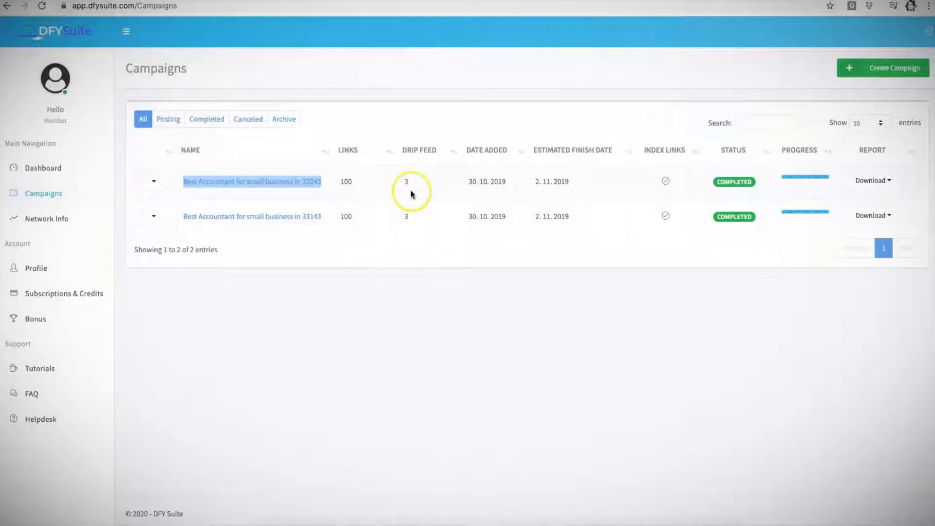
{"action": "right_click", "coordinate": [281, 183]}
{"action": "left_click", "coordinate": [355, 282]}
{"action": "left_click", "coordinate": [346, 321]}
Run a Google search on the second completed campaign's name
{"action": "left_click_drag", "start_coordinate": [324, 217], "coordinate": [185, 216]}
{"action": "right_click", "coordinate": [196, 217]}
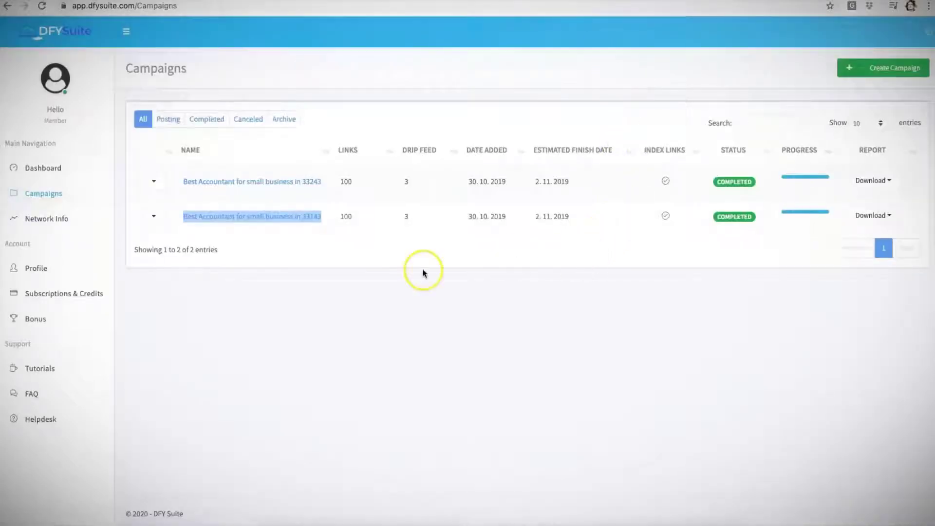
{"action": "left_click", "coordinate": [361, 300]}
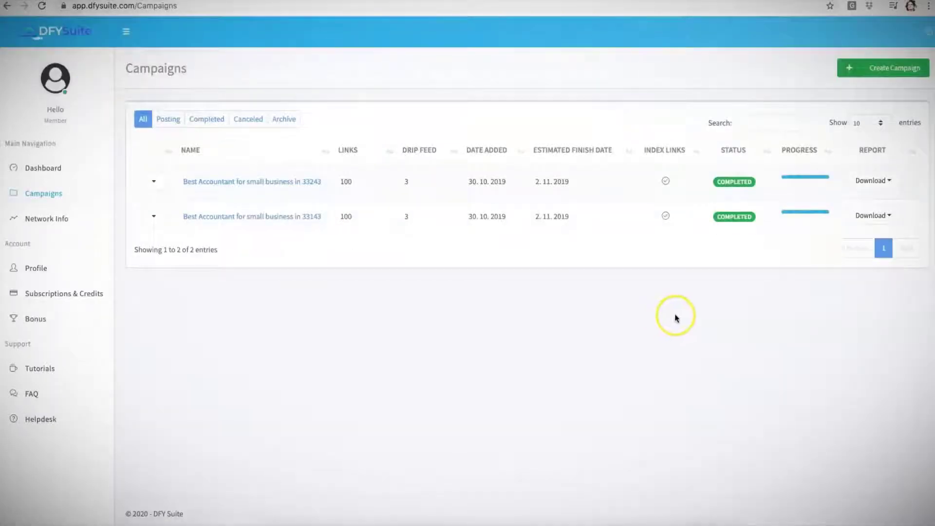
{"action": "left_click", "coordinate": [883, 71]}
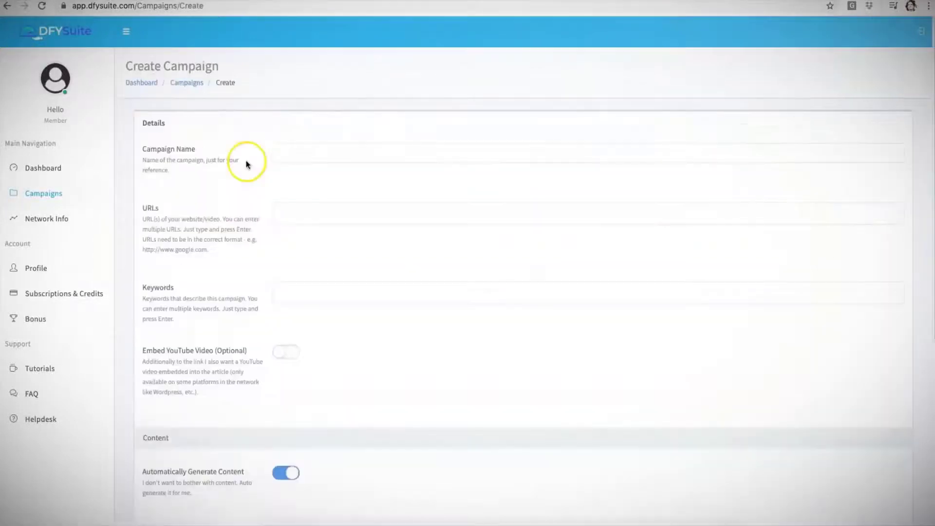
{"action": "left_click", "coordinate": [341, 153]}
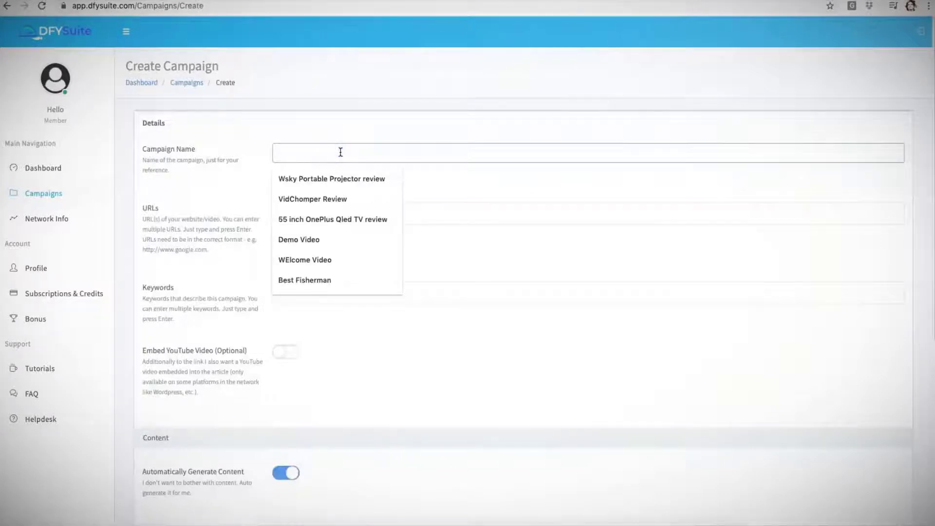
{"action": "type", "text": "Keyword"}
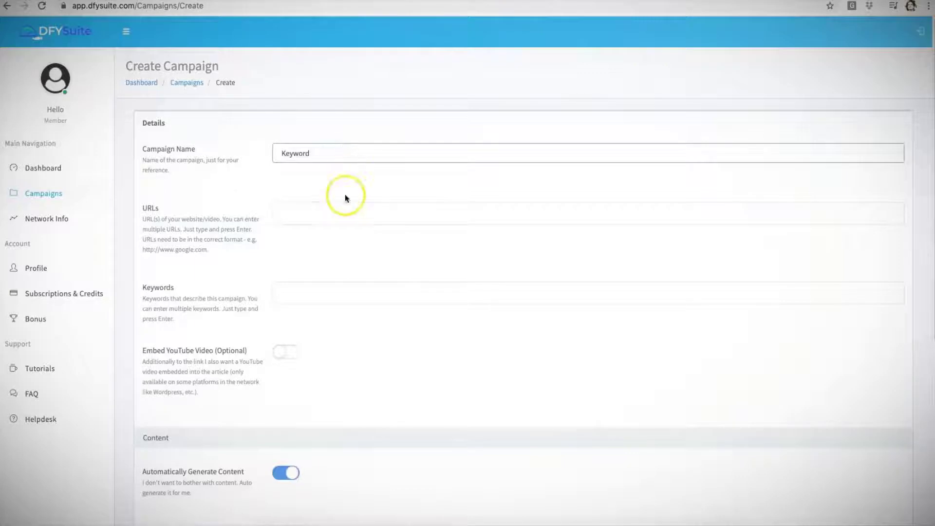
{"action": "left_click", "coordinate": [333, 212]}
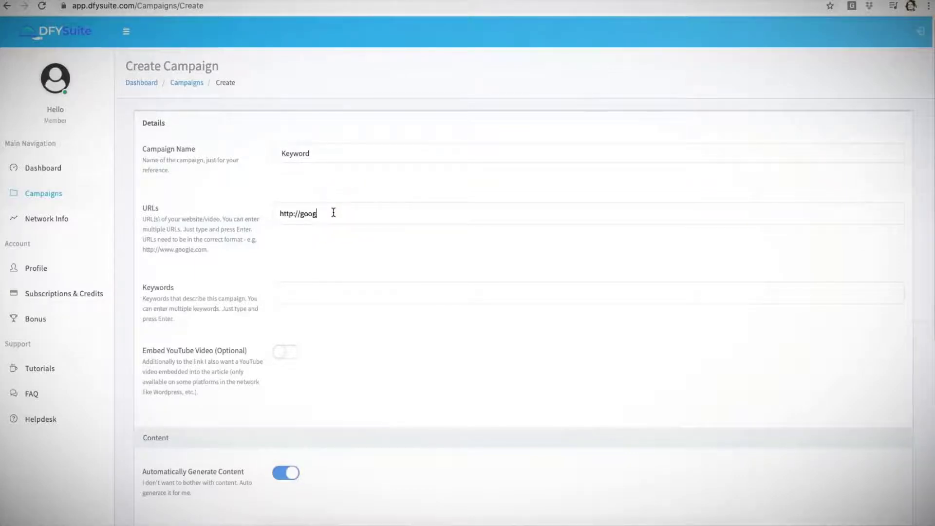
{"action": "type", "text": "http://google.com"}
{"action": "left_click", "coordinate": [334, 243]}
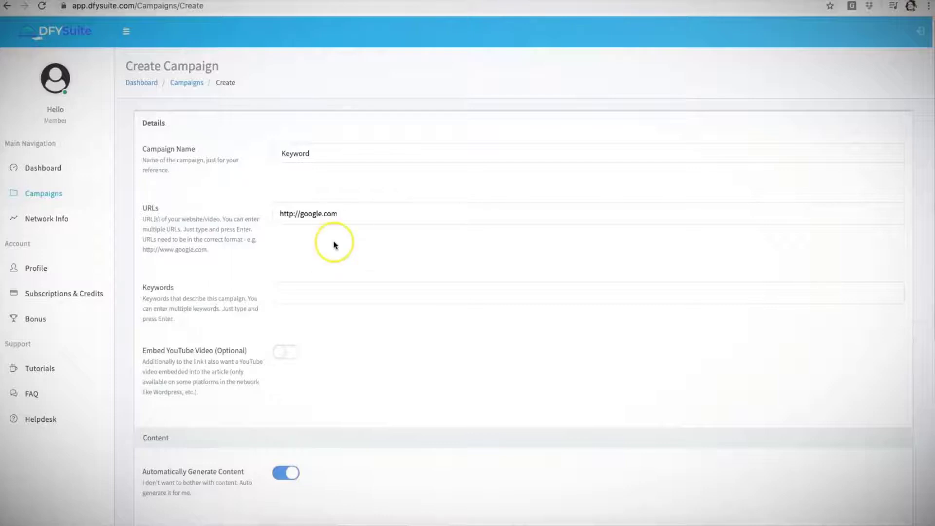
Add the keywords Google, Google seo and Google video
{"action": "left_click", "coordinate": [315, 296]}
{"action": "type", "text": "Google"}
{"action": "key", "text": "Return"}
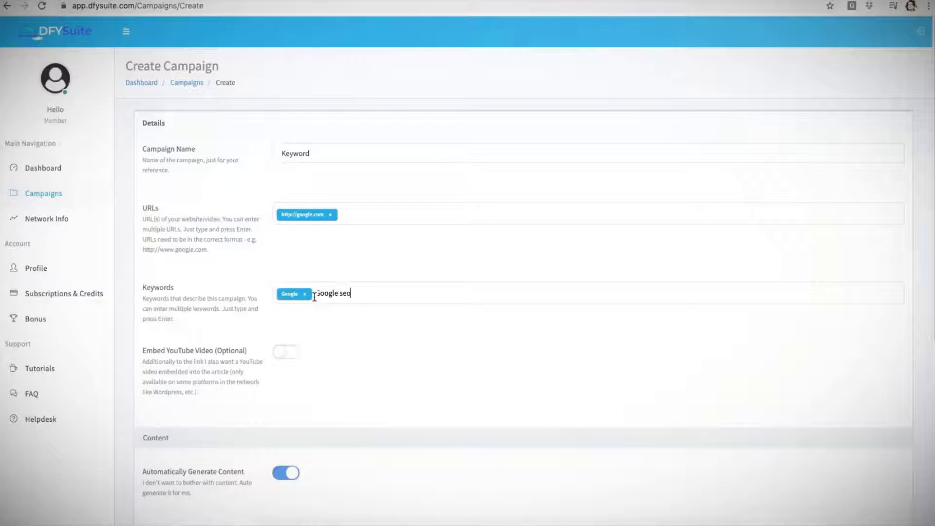
{"action": "key", "text": "Return"}
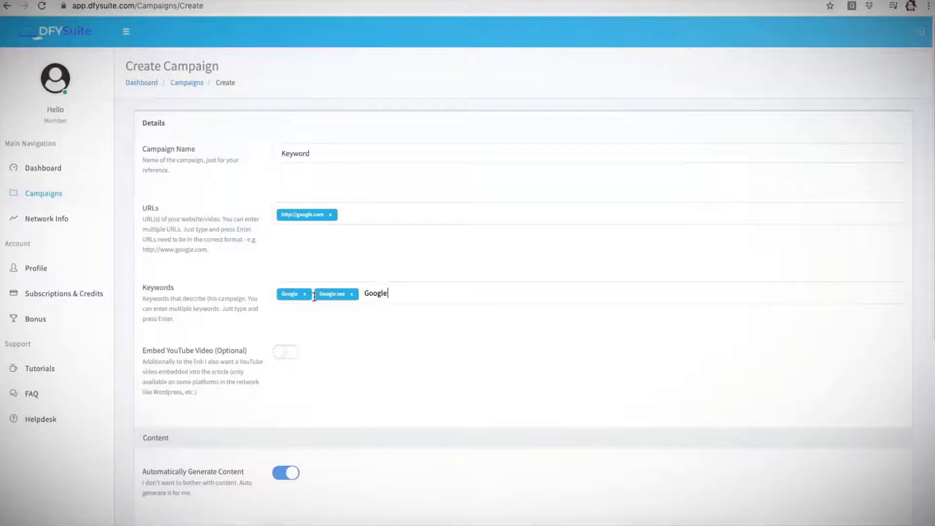
{"action": "key", "text": "Return"}
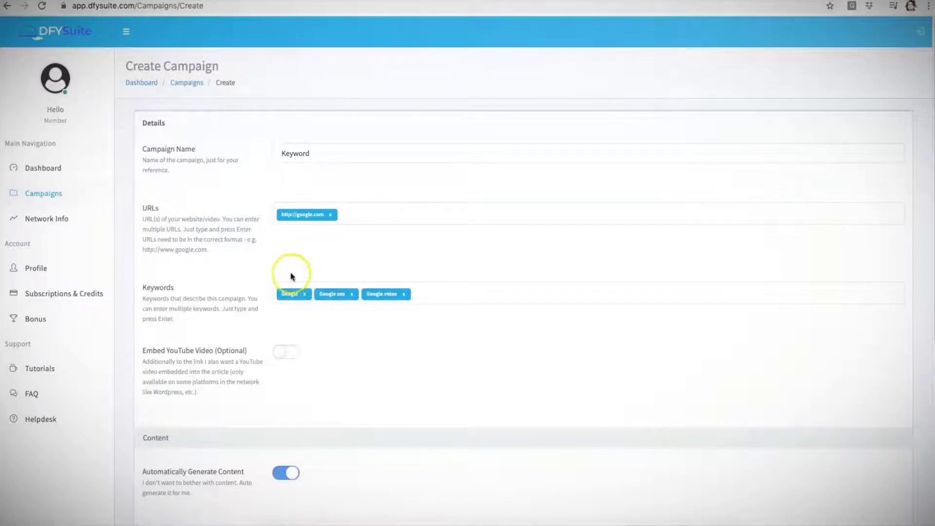
{"action": "scroll", "coordinate": [272, 322], "scroll_direction": "down", "scroll_amount": 1}
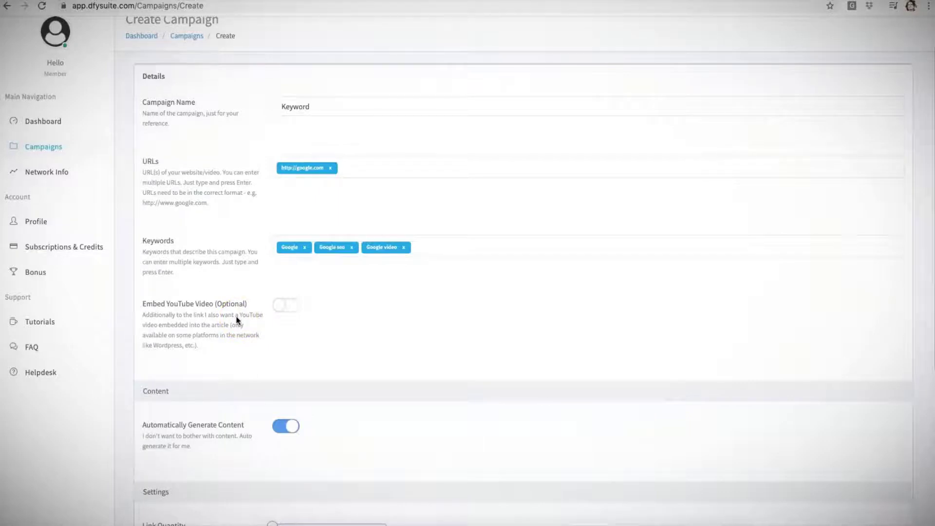
Turn on Embed YouTube Video for the campaign article
{"action": "left_click", "coordinate": [289, 311]}
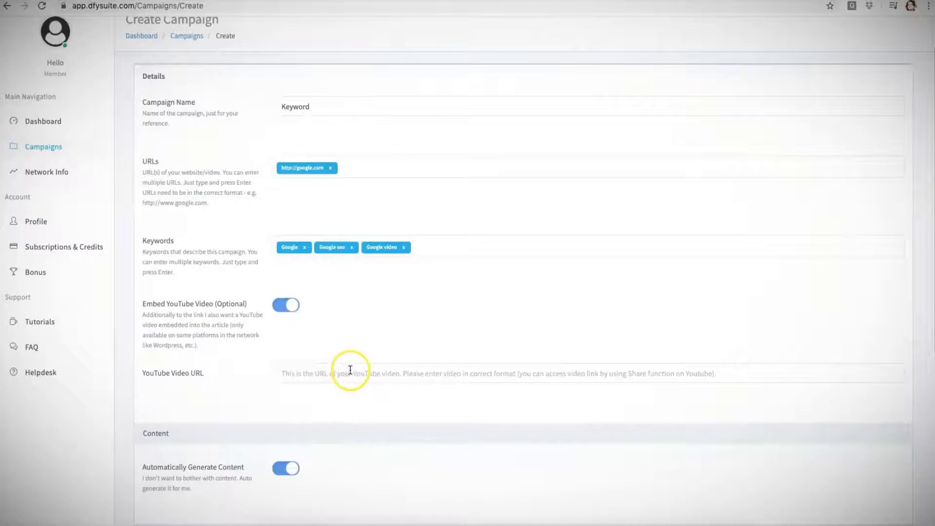
{"action": "scroll", "coordinate": [355, 361], "scroll_direction": "down", "scroll_amount": 2}
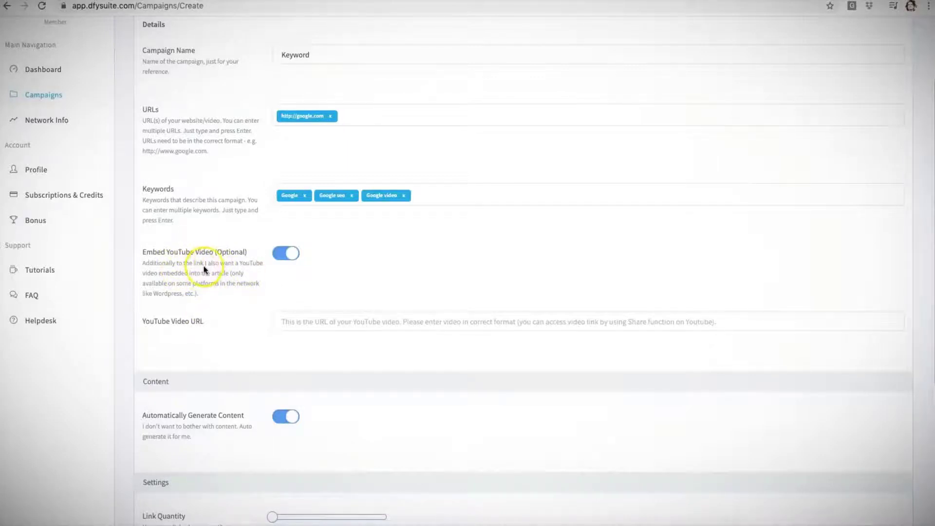
{"action": "scroll", "coordinate": [217, 269], "scroll_direction": "down", "scroll_amount": 3}
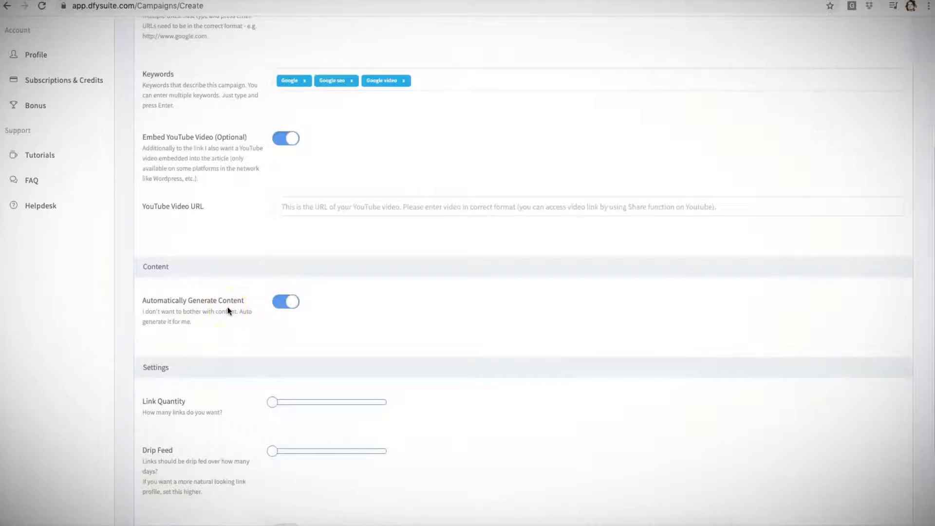
Switch Automatically Generate Content off, then back on
{"action": "left_click", "coordinate": [281, 301]}
{"action": "scroll", "coordinate": [253, 306], "scroll_direction": "down", "scroll_amount": 5}
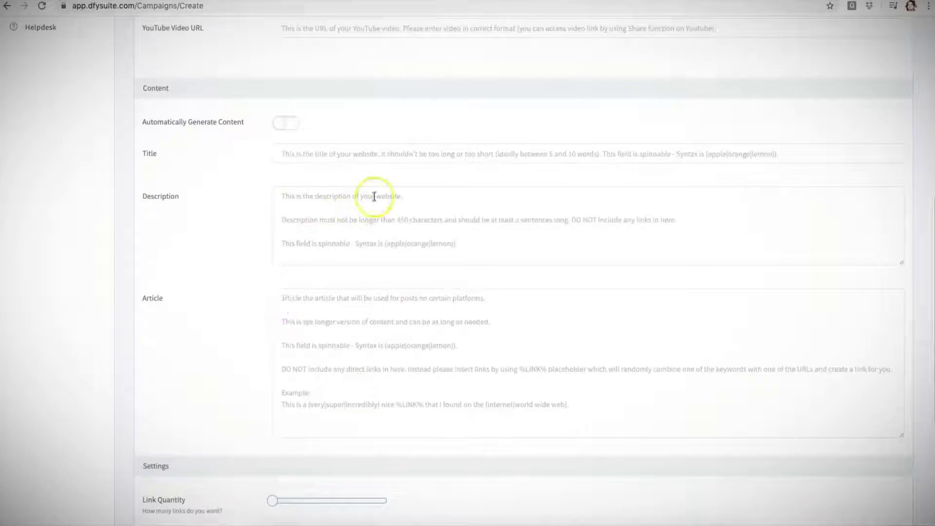
{"action": "left_click", "coordinate": [288, 123]}
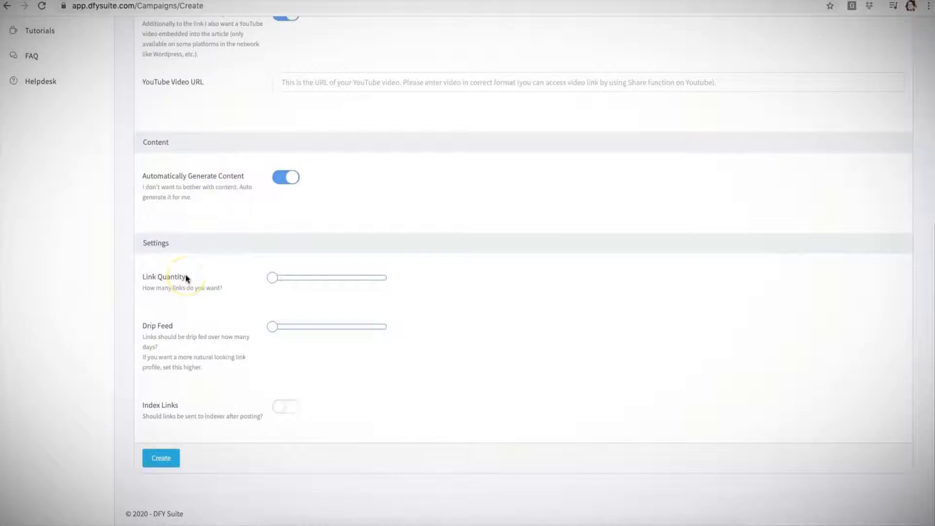
Drag the Link Quantity slider to its maximum of 100
{"action": "scroll", "coordinate": [261, 146], "scroll_direction": "up", "scroll_amount": 5}
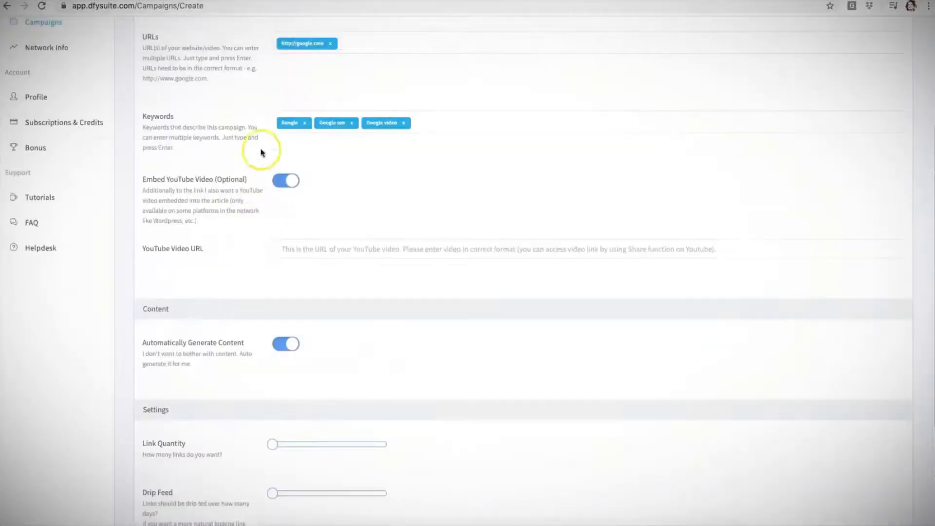
{"action": "scroll", "coordinate": [266, 95], "scroll_direction": "down", "scroll_amount": 5}
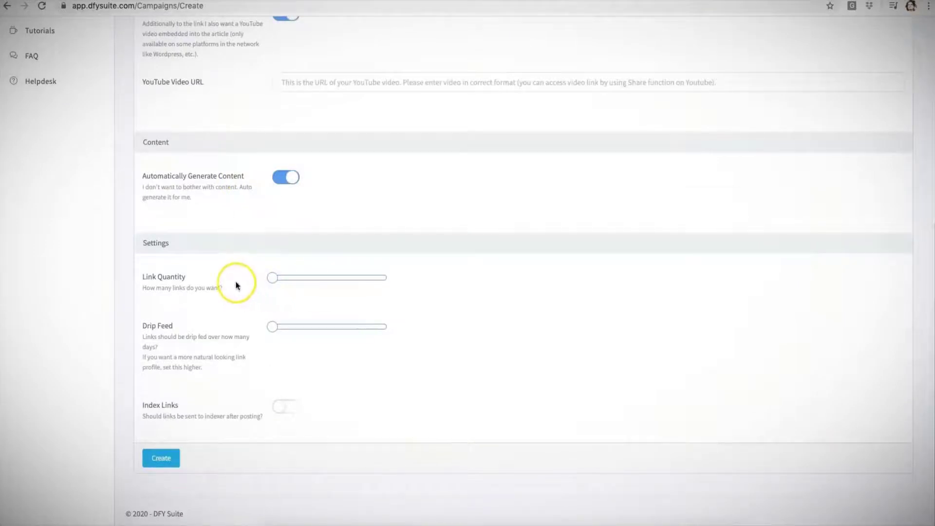
{"action": "mouse_move", "coordinate": [267, 276]}
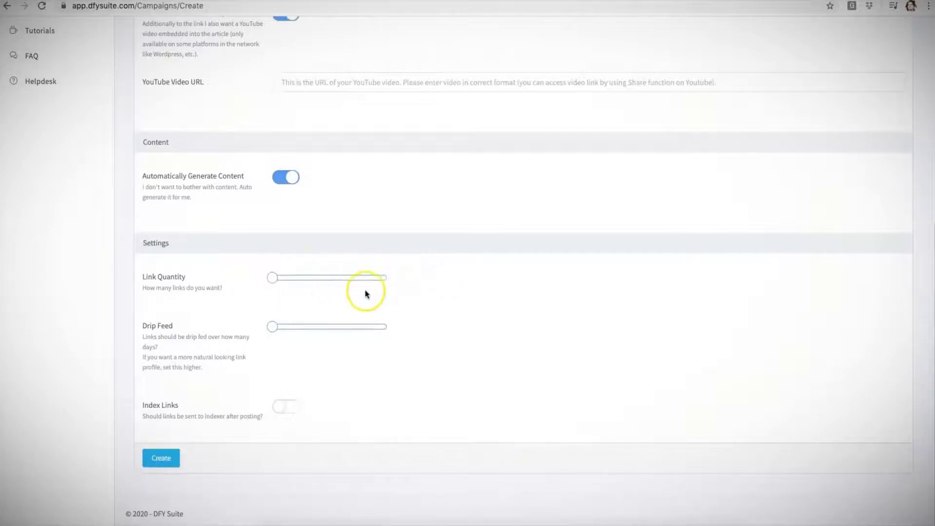
{"action": "left_click_drag", "start_coordinate": [275, 278], "coordinate": [385, 275]}
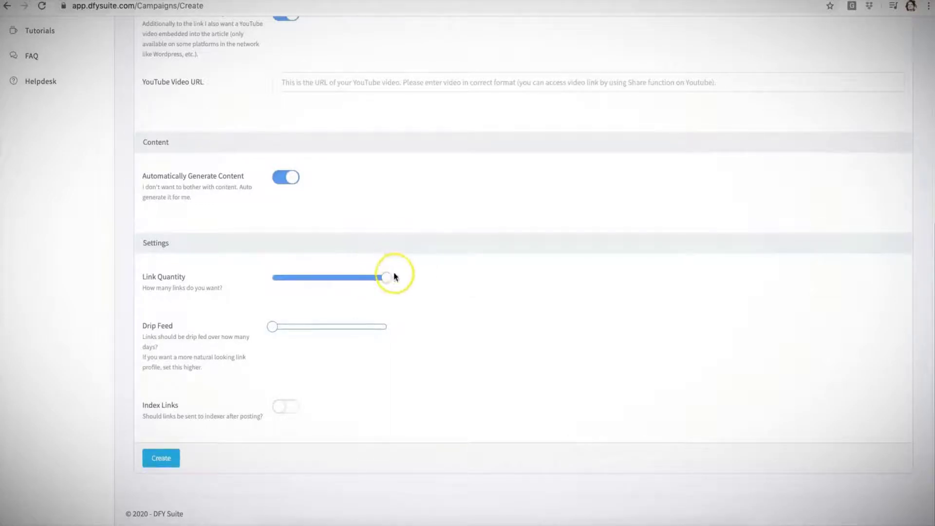
{"action": "scroll", "coordinate": [355, 251], "scroll_direction": "up", "scroll_amount": 4}
{"action": "scroll", "coordinate": [333, 186], "scroll_direction": "down", "scroll_amount": 4}
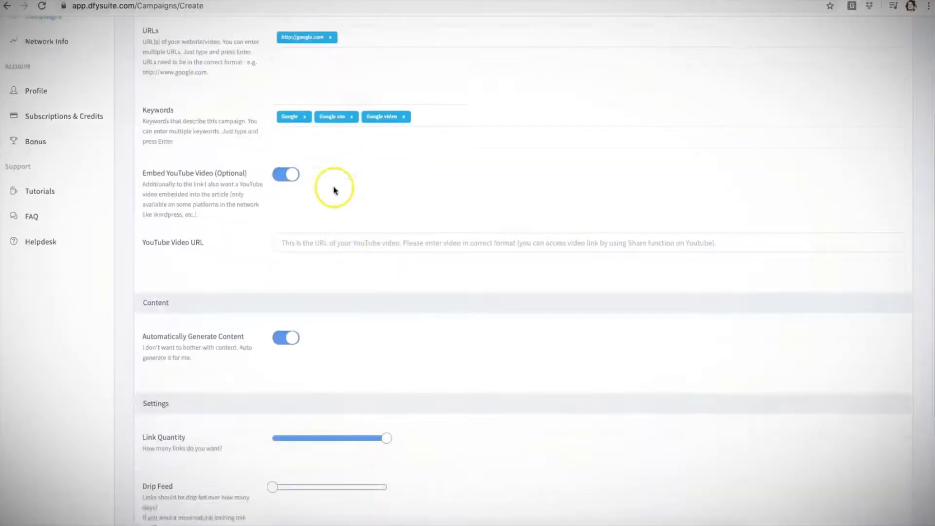
{"action": "mouse_move", "coordinate": [375, 284]}
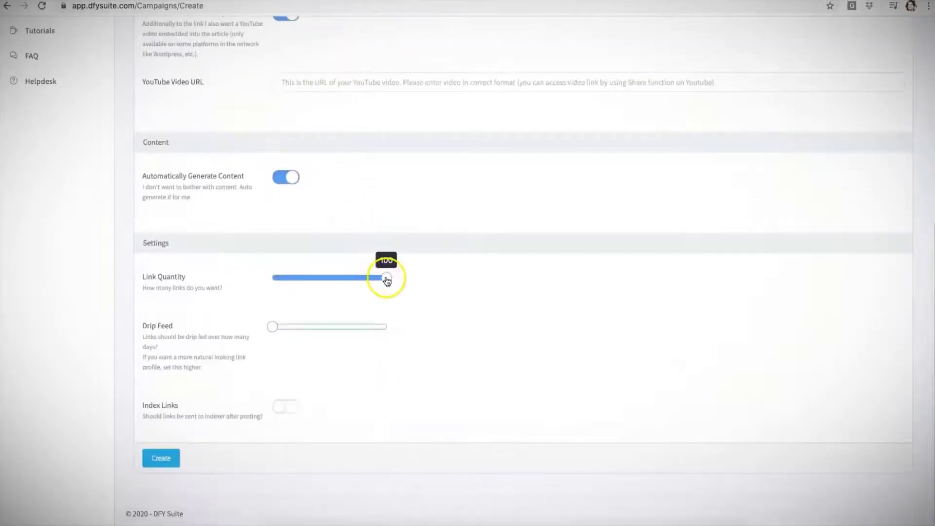
{"action": "mouse_move", "coordinate": [386, 277]}
{"action": "left_mouse_down"}
{"action": "mouse_move", "coordinate": [273, 279]}
{"action": "mouse_move", "coordinate": [388, 277]}
{"action": "left_mouse_up"}
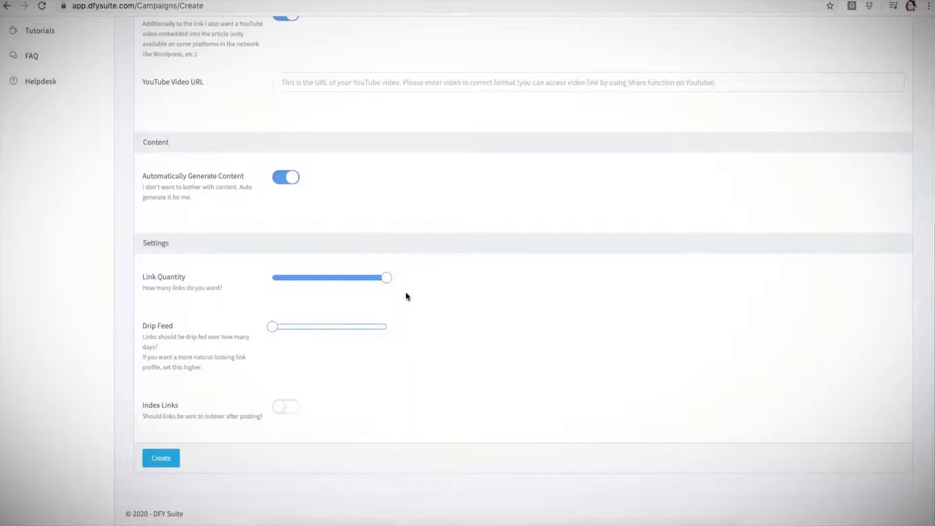
{"action": "left_click_drag", "start_coordinate": [390, 295], "coordinate": [464, 280]}
Keep Link Quantity at 100 after trying other slider values
{"action": "left_click", "coordinate": [387, 281]}
{"action": "mouse_move", "coordinate": [387, 281]}
{"action": "left_mouse_down"}
{"action": "mouse_move", "coordinate": [290, 276]}
{"action": "mouse_move", "coordinate": [383, 273]}
{"action": "left_mouse_up"}
{"action": "left_click", "coordinate": [383, 280]}
{"action": "mouse_move", "coordinate": [369, 281]}
{"action": "mouse_move", "coordinate": [386, 277]}
{"action": "left_mouse_down"}
{"action": "mouse_move", "coordinate": [278, 276]}
{"action": "mouse_move", "coordinate": [389, 277]}
{"action": "left_mouse_up"}
{"action": "mouse_move", "coordinate": [386, 277]}
{"action": "left_click", "coordinate": [387, 278]}
Set the Drip Feed slider to 20 days
{"action": "mouse_move", "coordinate": [275, 333]}
{"action": "left_click_drag", "start_coordinate": [273, 329], "coordinate": [386, 326]}
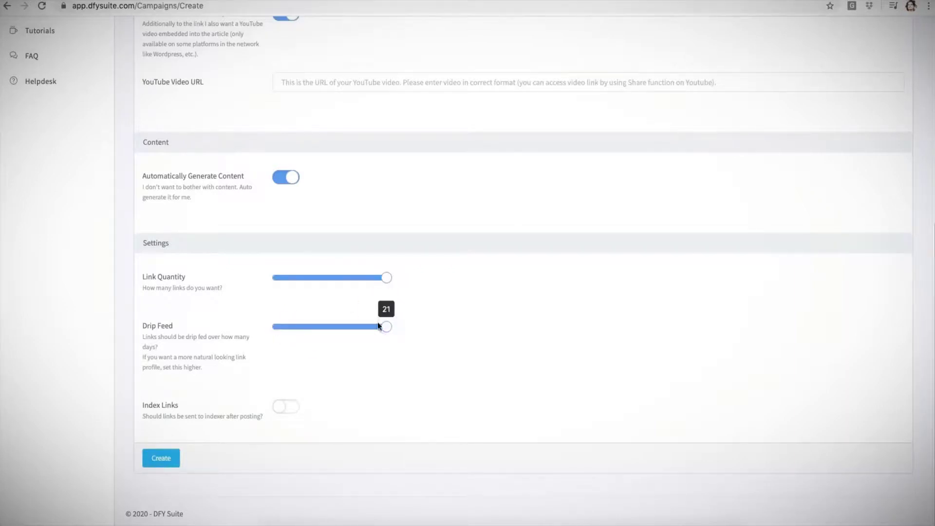
{"action": "left_click", "coordinate": [383, 331]}
{"action": "left_click_drag", "start_coordinate": [389, 332], "coordinate": [424, 324]}
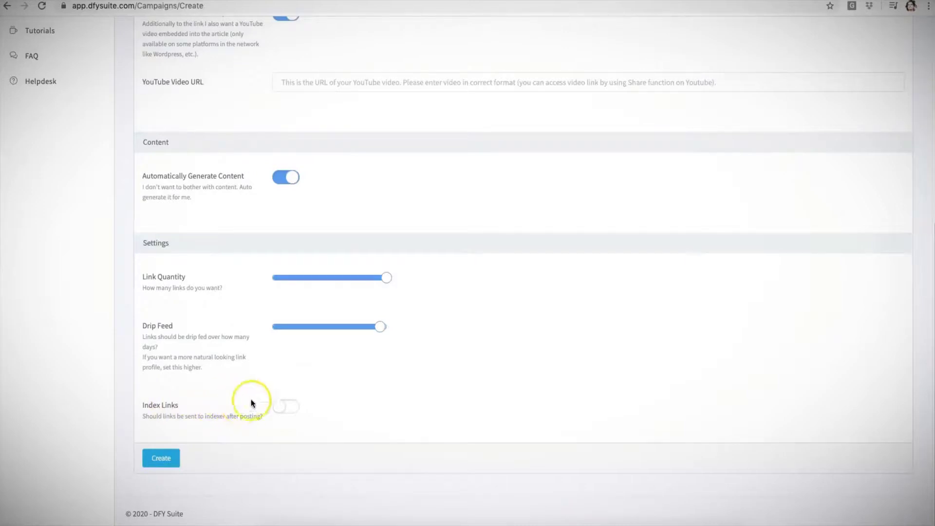
Leave Index Links off and switch off Embed YouTube Video
{"action": "left_click", "coordinate": [293, 407]}
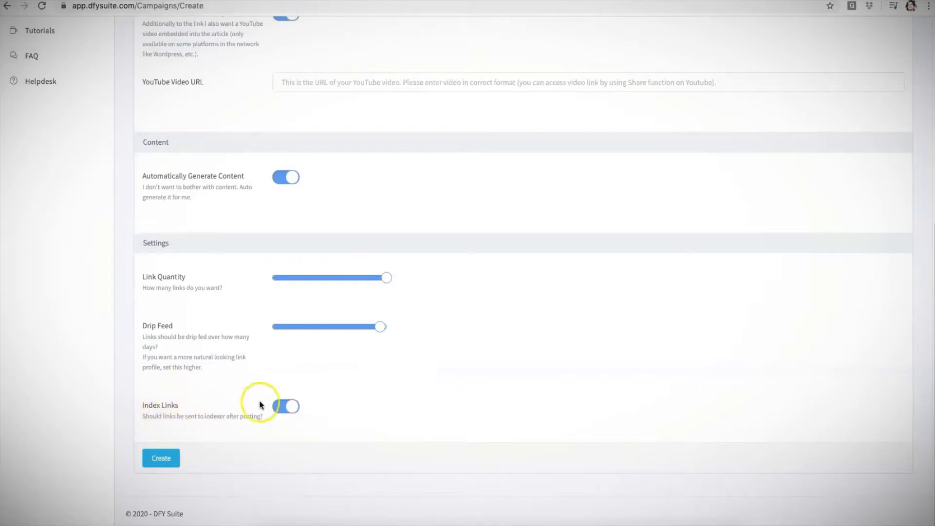
{"action": "left_click", "coordinate": [283, 405]}
{"action": "scroll", "coordinate": [283, 405], "scroll_direction": "up", "scroll_amount": 10}
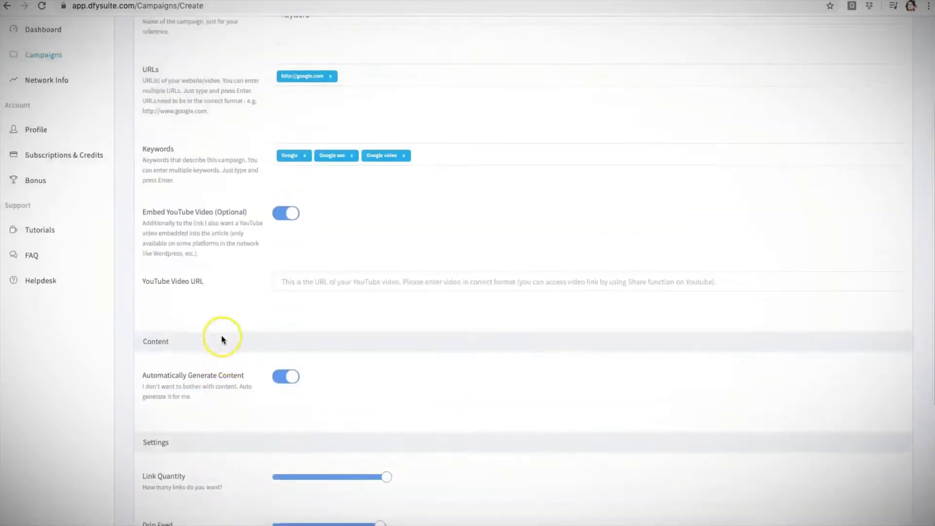
{"action": "scroll", "coordinate": [351, 151], "scroll_direction": "down", "scroll_amount": 10}
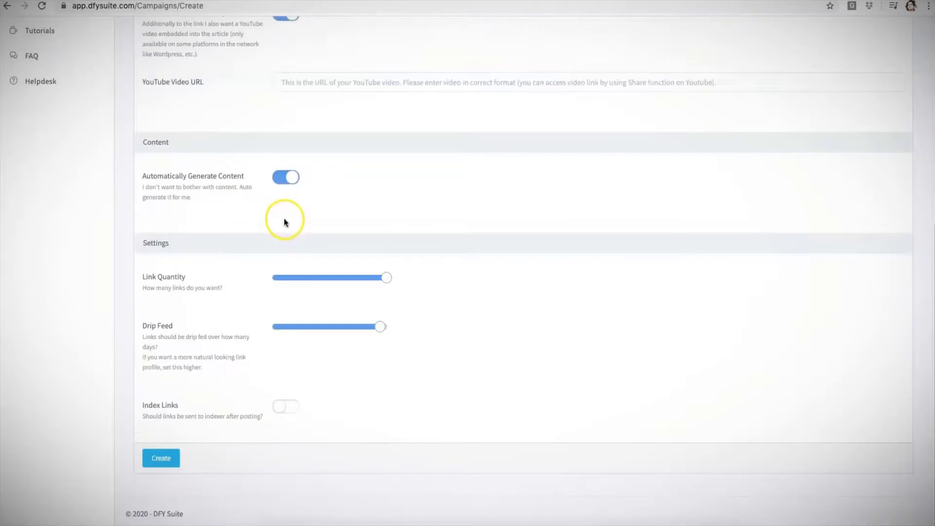
{"action": "scroll", "coordinate": [285, 222], "scroll_direction": "up", "scroll_amount": 2}
{"action": "left_click", "coordinate": [275, 111]}
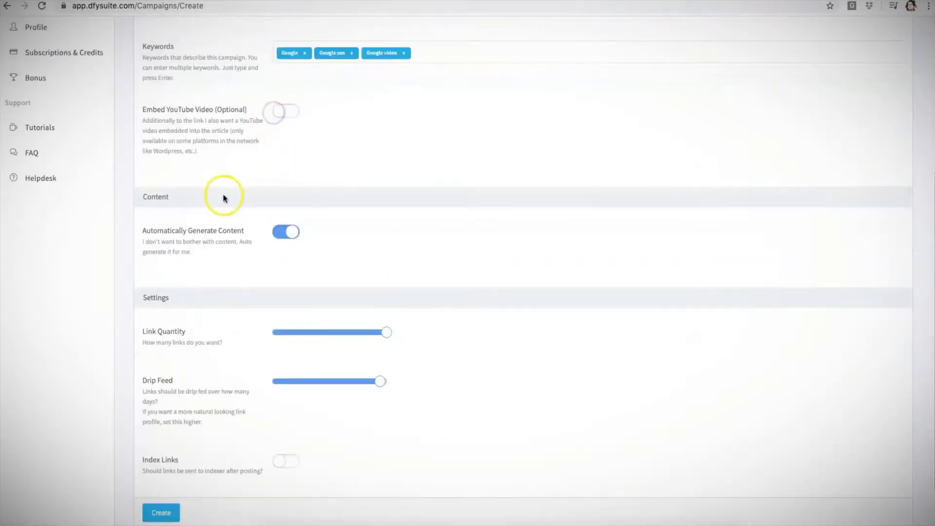
{"action": "scroll", "coordinate": [223, 199], "scroll_direction": "down", "scroll_amount": 2}
Create the 'Keyword' campaign, then view a completed campaign's TXT/CSV report options
{"action": "left_click", "coordinate": [161, 458]}
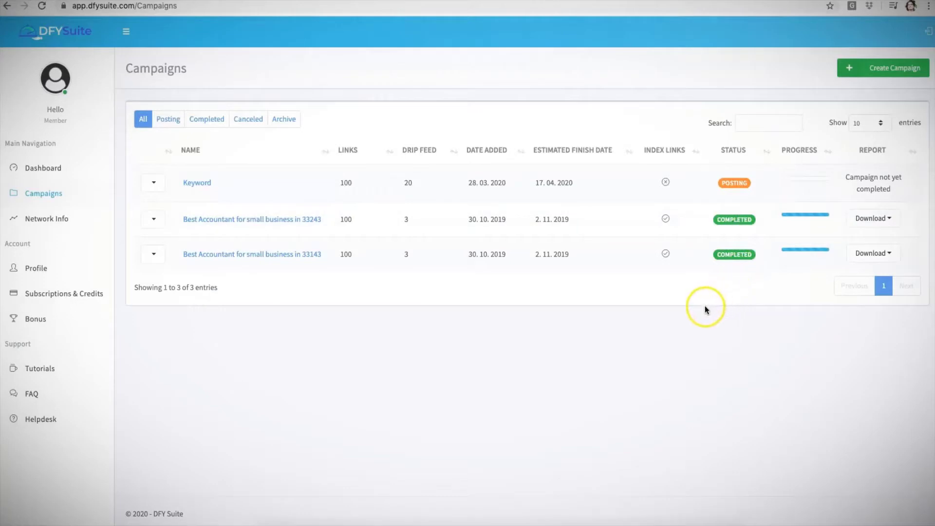
{"action": "left_click", "coordinate": [889, 219]}
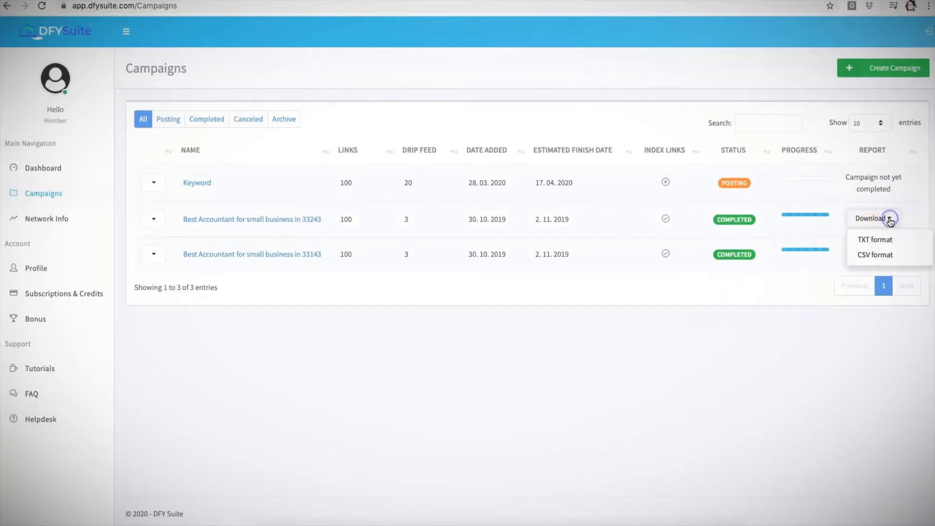
{"action": "left_click", "coordinate": [832, 334]}
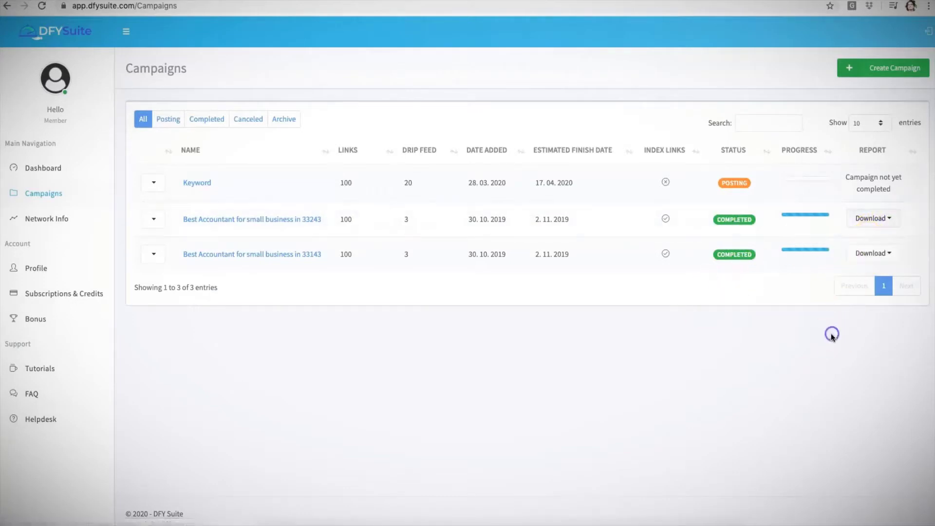